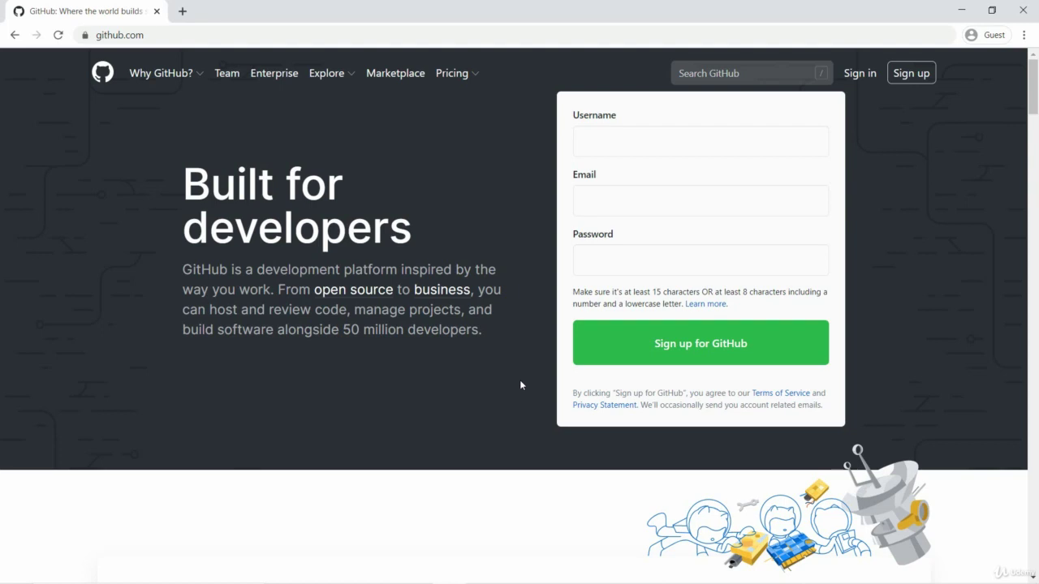
- Sign in to GitHub and open the registration form for a new OAuth application in the account's developer settings
click(853, 77)
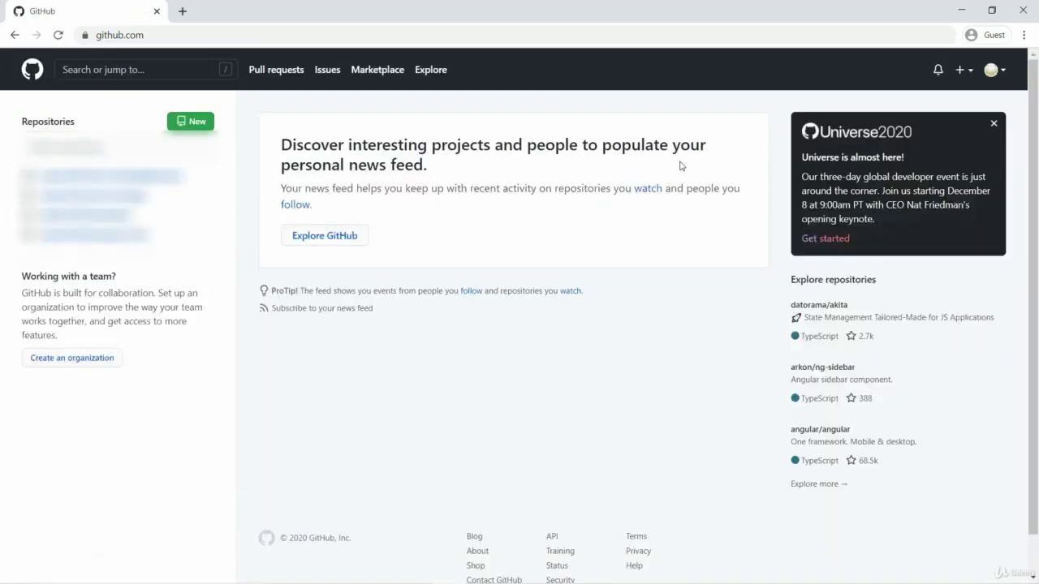
click(1004, 72)
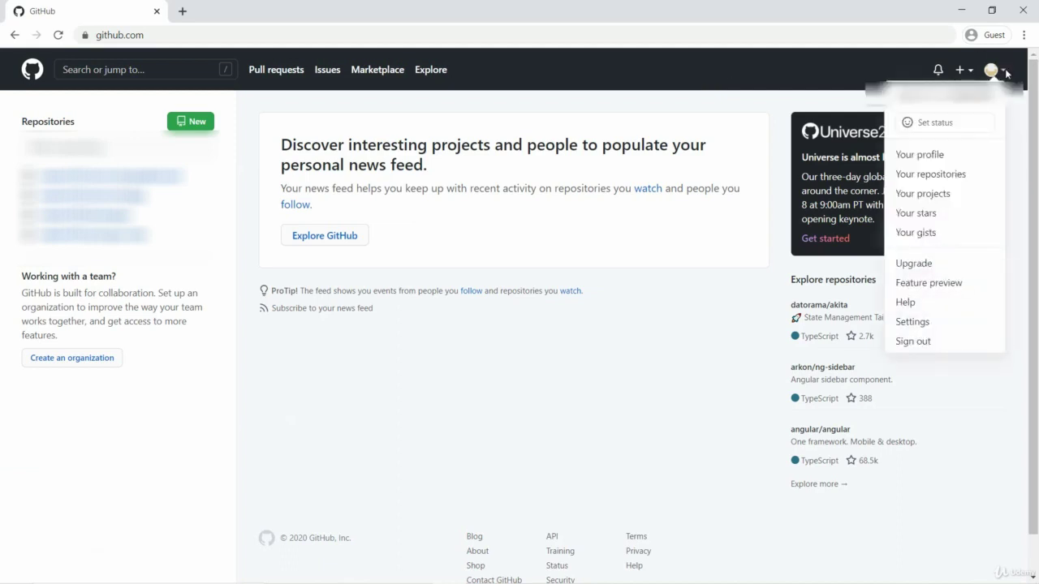
click(927, 324)
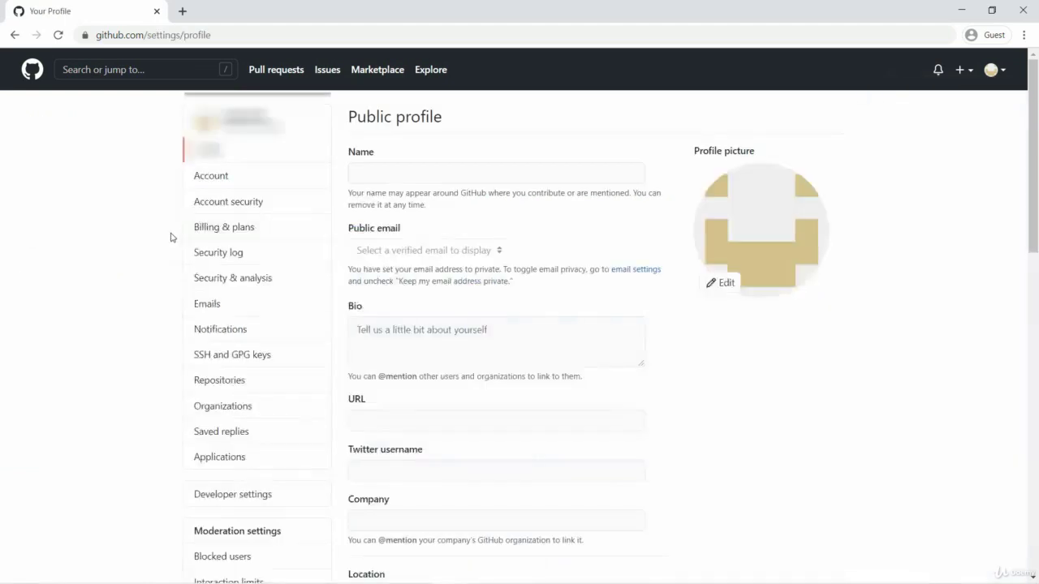
scroll(165, 322, down, 2)
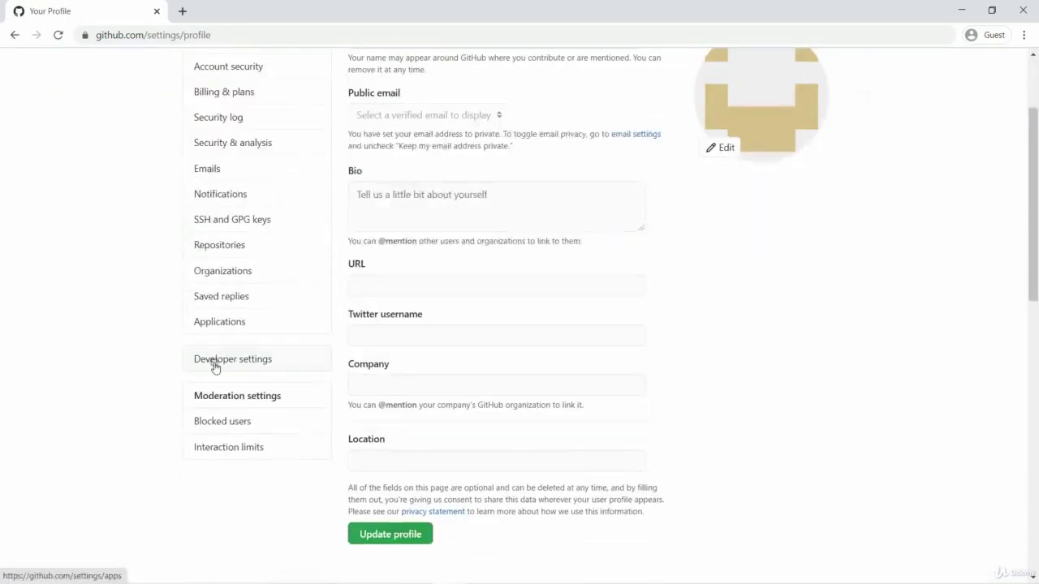
click(215, 367)
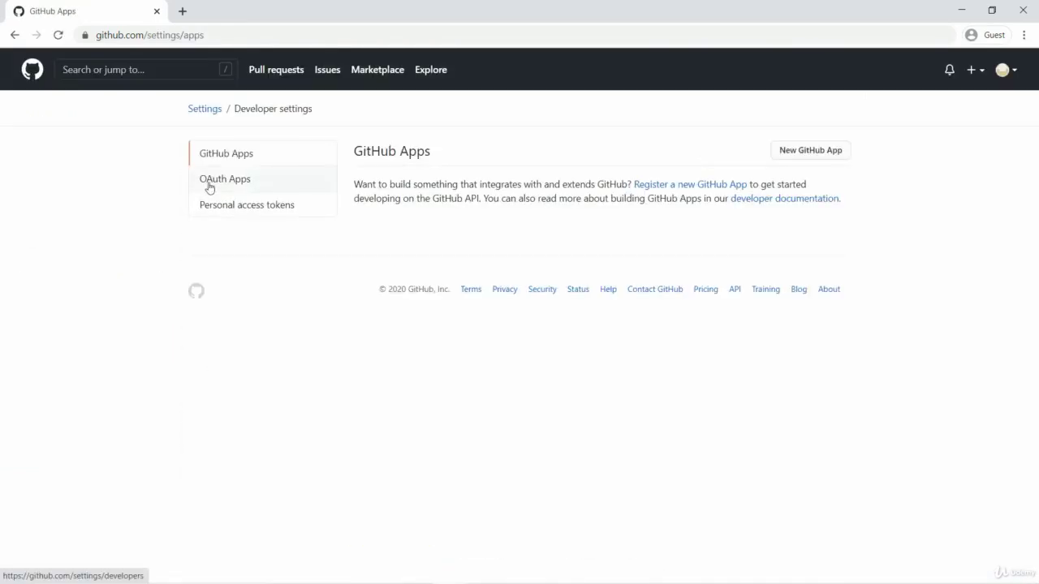
click(209, 182)
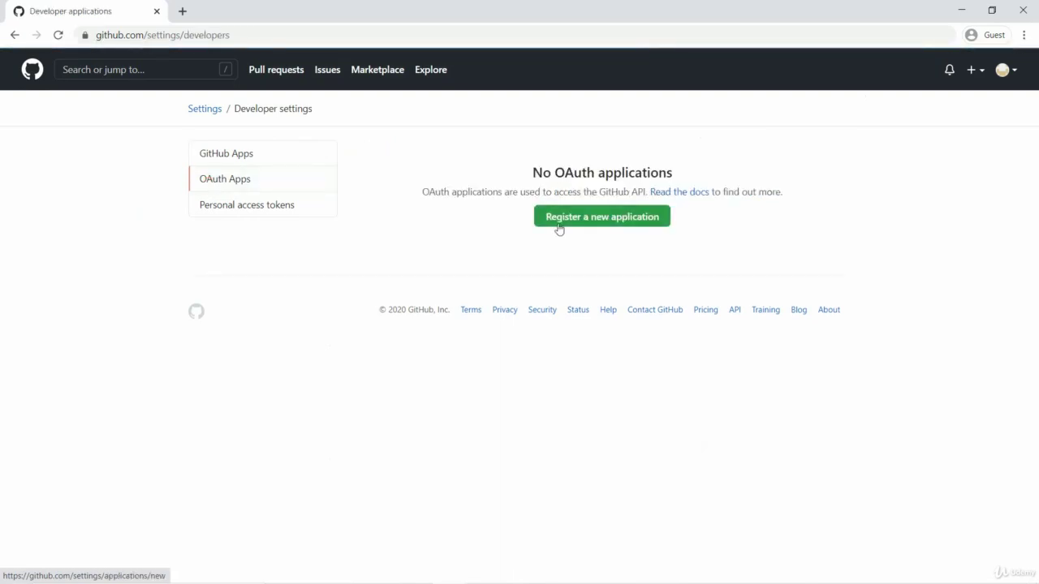
click(558, 225)
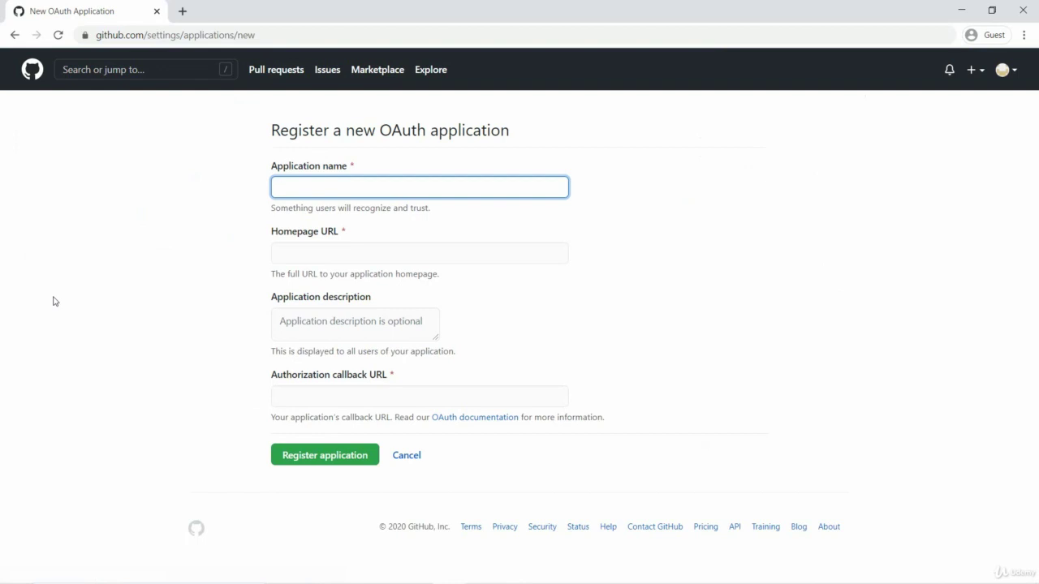
- Name the new OAuth application springsecurity_oauth2
text(springsec)
text(urity)
text(_oatuh)
key(BackSpace)
key(BackSpace)
text(uth2)
key(Tab)
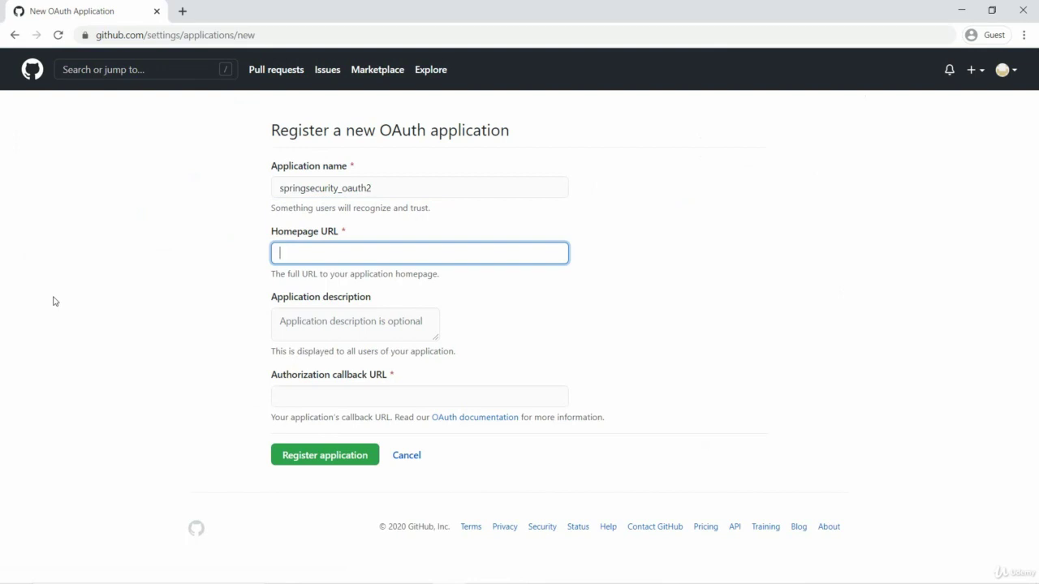
text(http://localhost:8080)
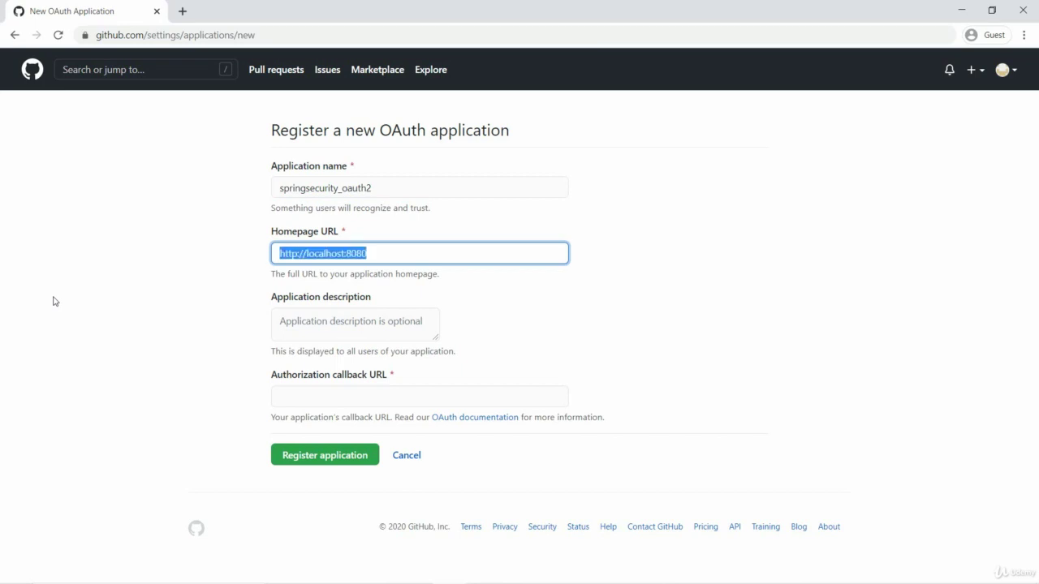
key(Tab)
click(54, 301)
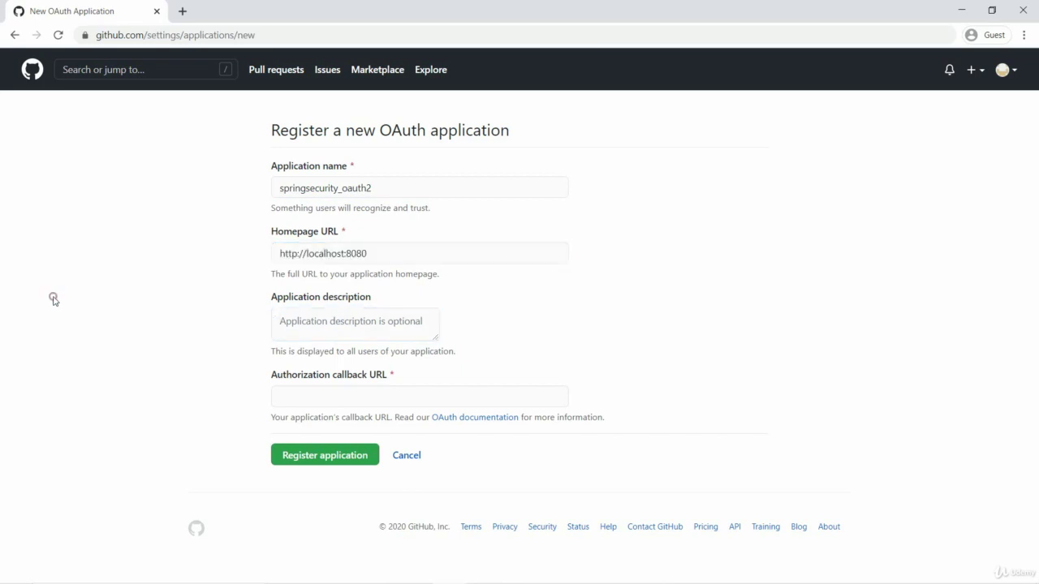
- Enter the application description "This is a sample application that uses GitHub OAUTH2 flow"
click(295, 324)
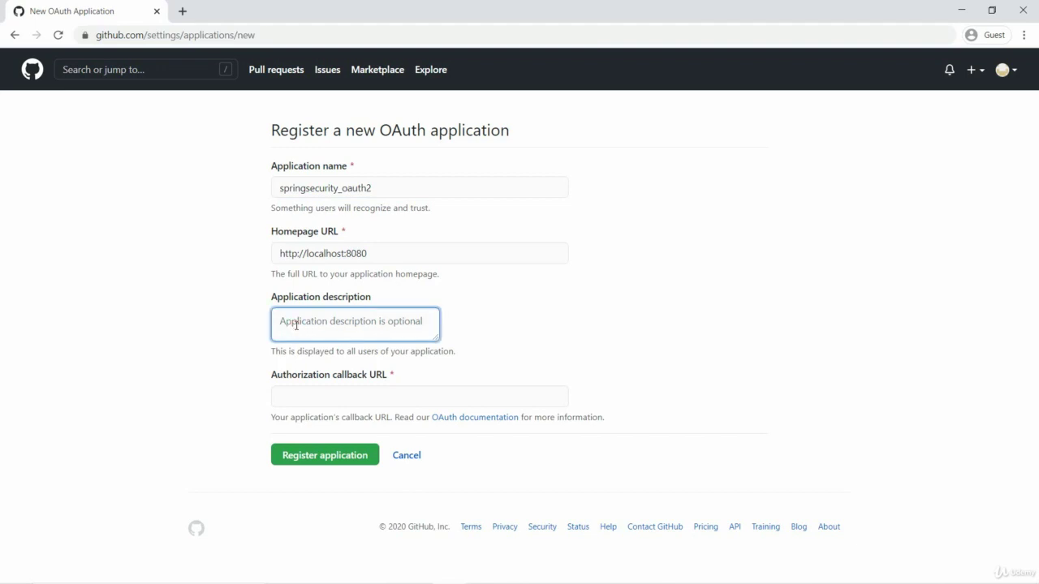
text(This is a sample )
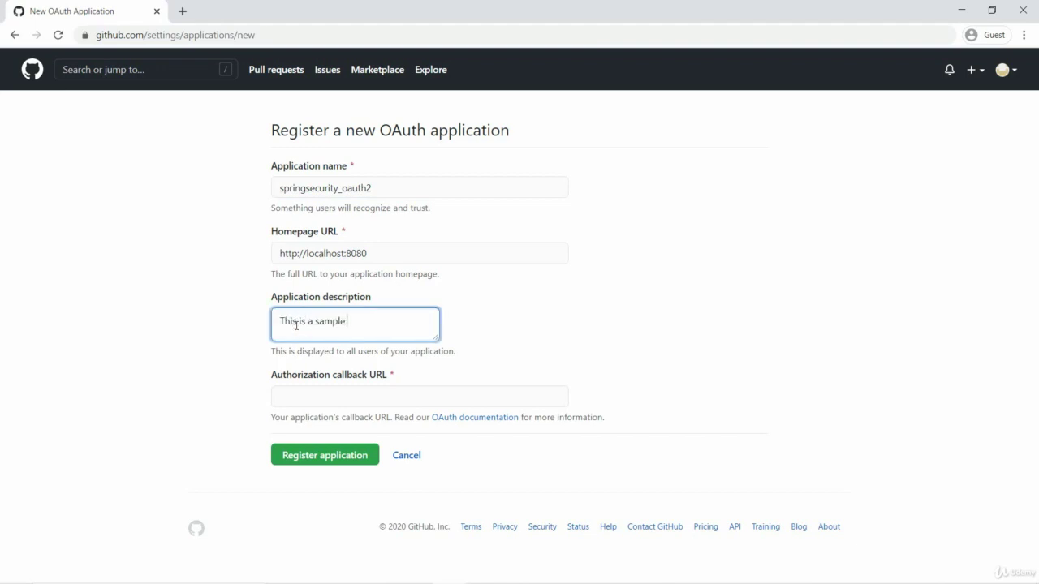
text(application that uses GitHub )
text(OAUTH2 )
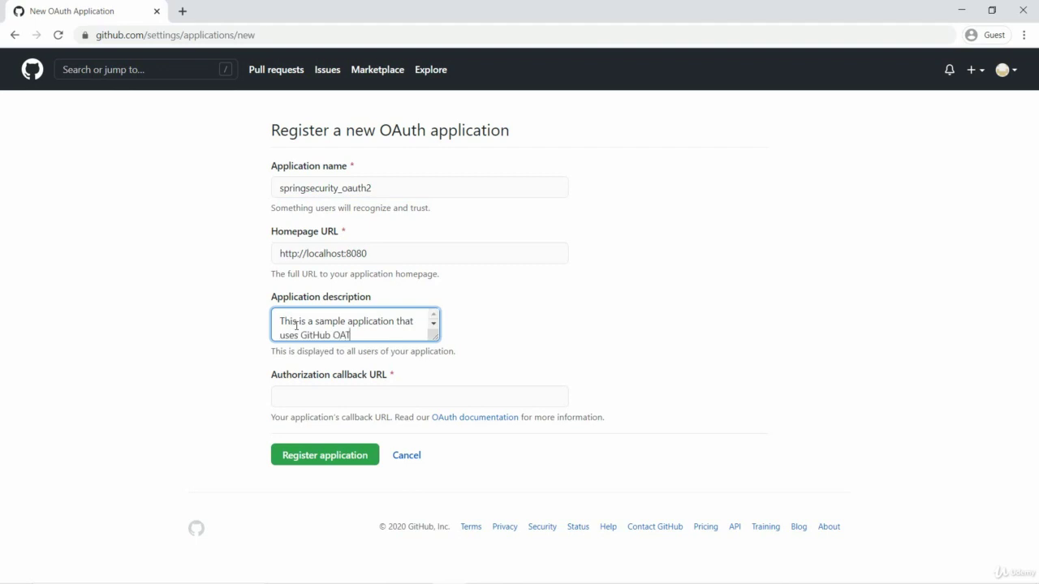
text(flow)
key(Tab)
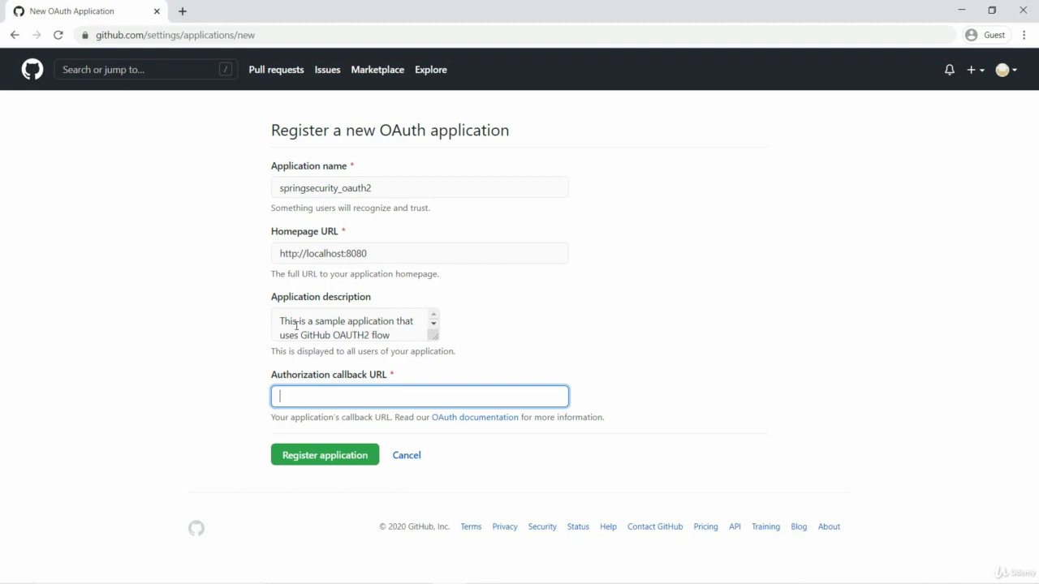
text(http://localhost:8080)
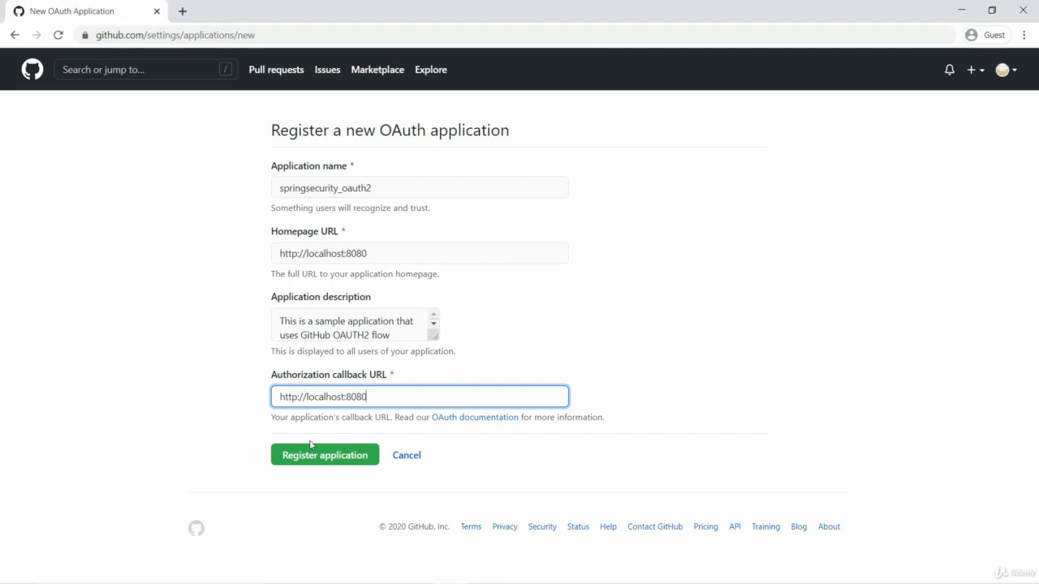
click(302, 464)
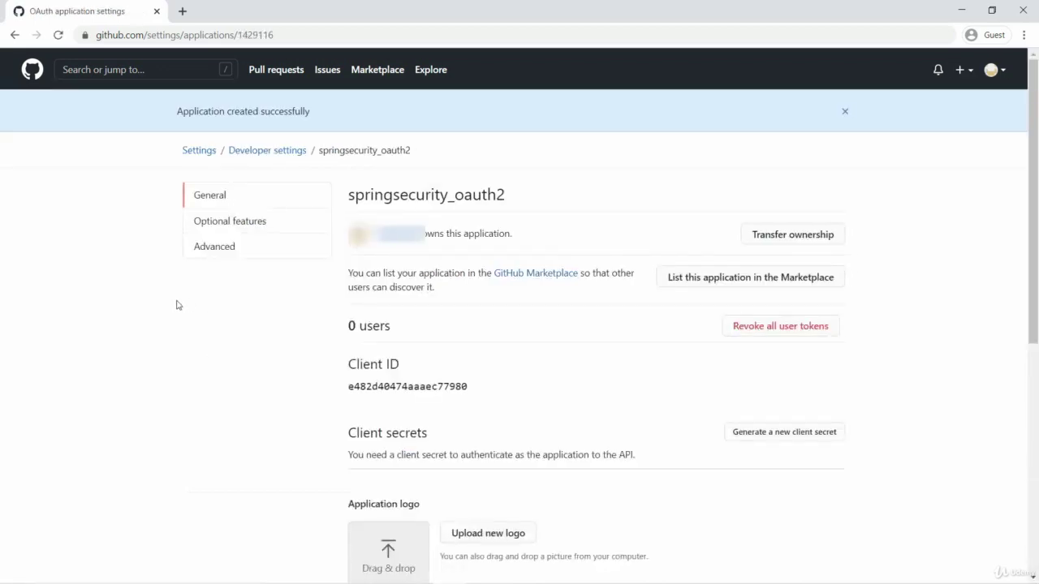
- Copy the application's client ID into a Notepad++ note and generate a new client secret on GitHub
double_click(363, 387)
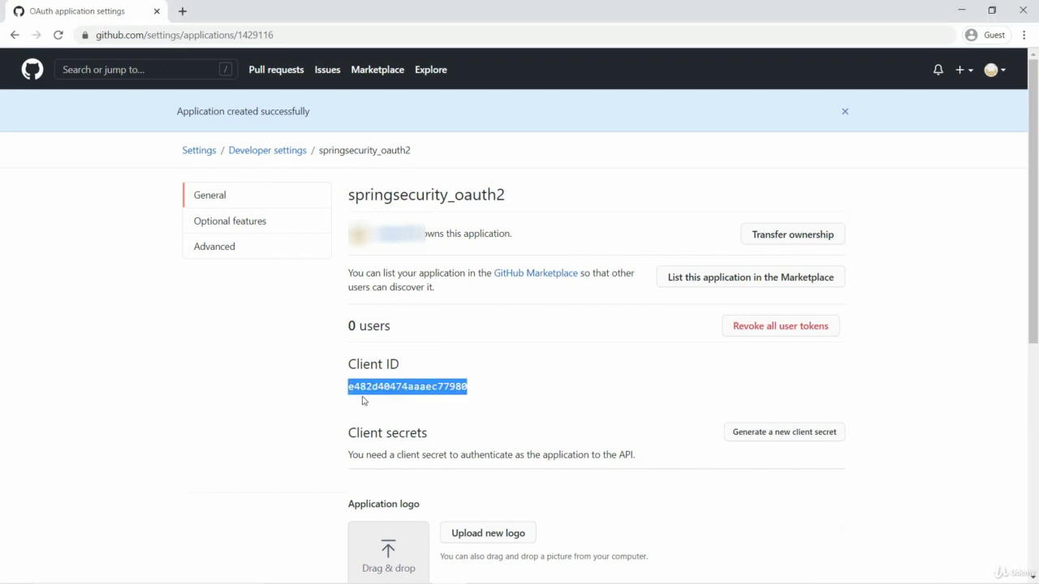
scroll(651, 435, down, 1)
scroll(650, 435, down, 1)
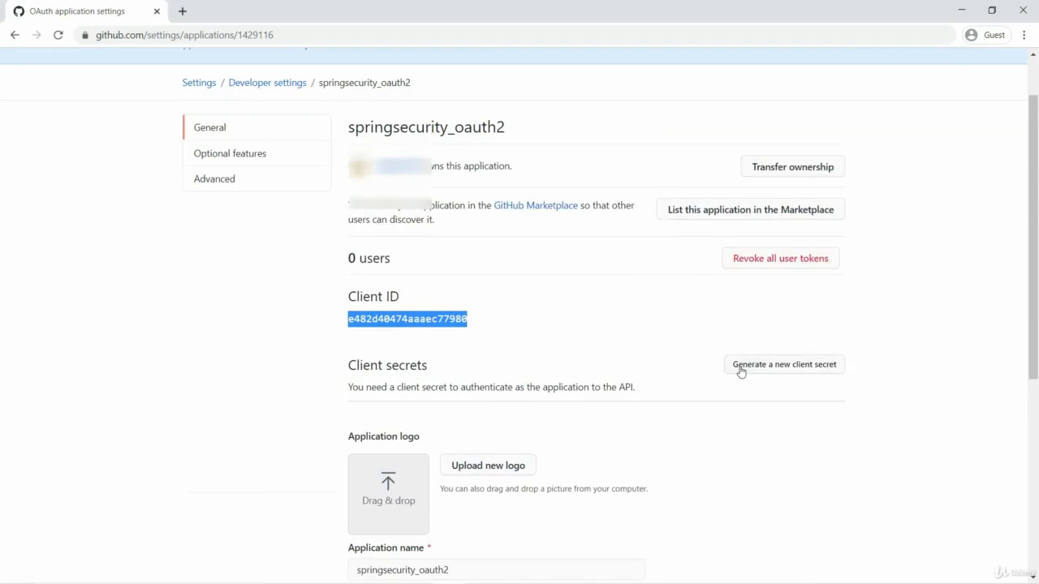
click(740, 370)
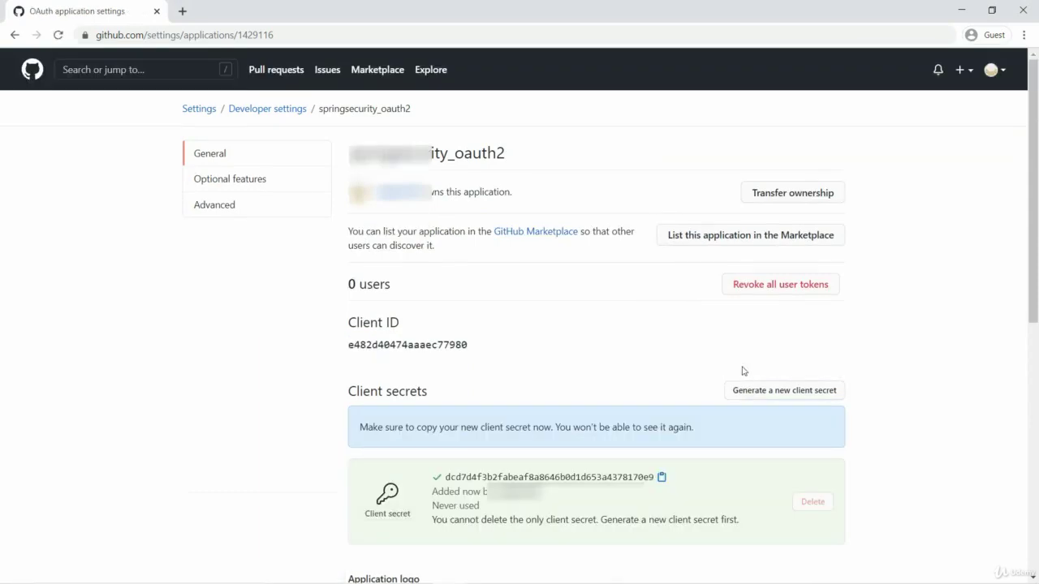
- Copy the new client secret and paste it into the Notepad++ note on the line below the client ID
scroll(571, 357, down, 1)
scroll(570, 357, down, 2)
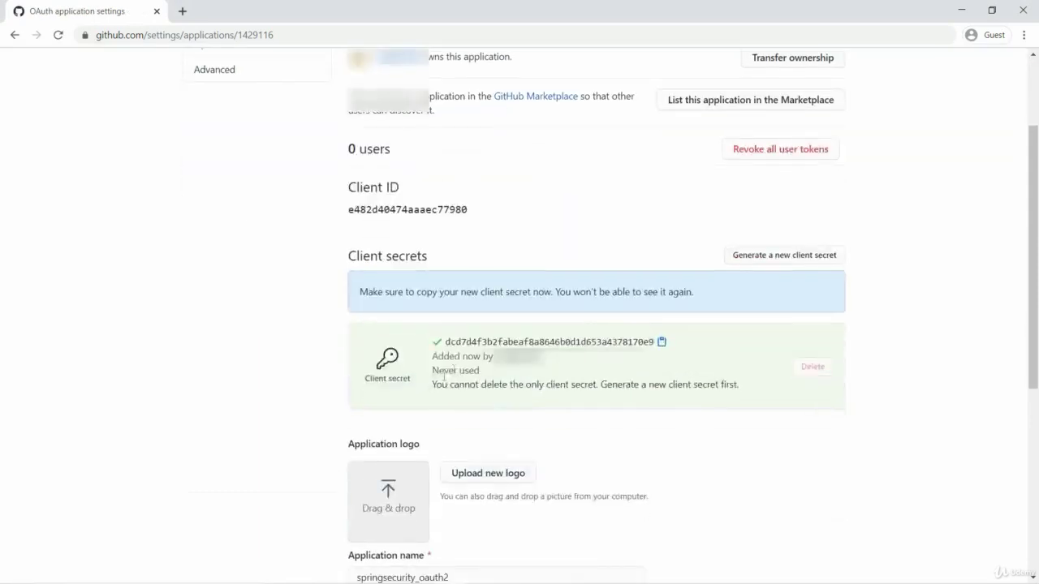
click(444, 341)
drag(444, 340, 660, 343)
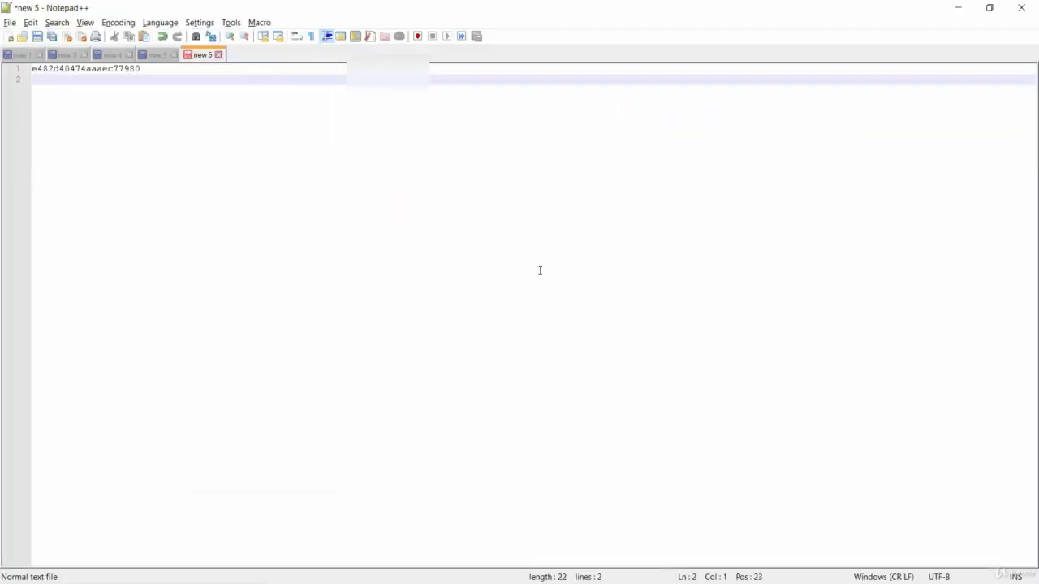
key(ctrl+v)
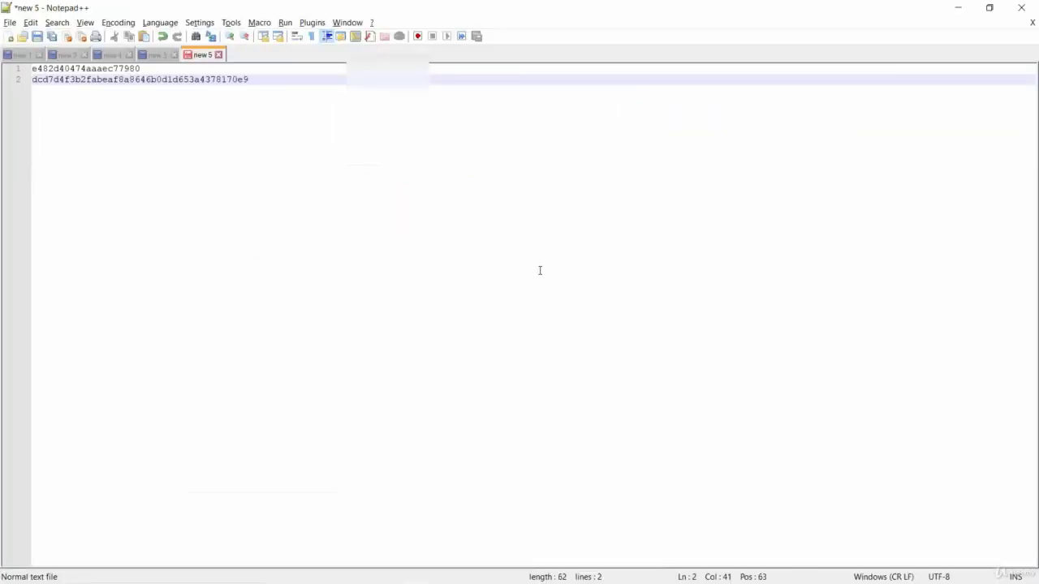
- Return to the GitHub page in the browser and save the OAuth application's settings
key(alt+Tab)
scroll(541, 273, down, 2)
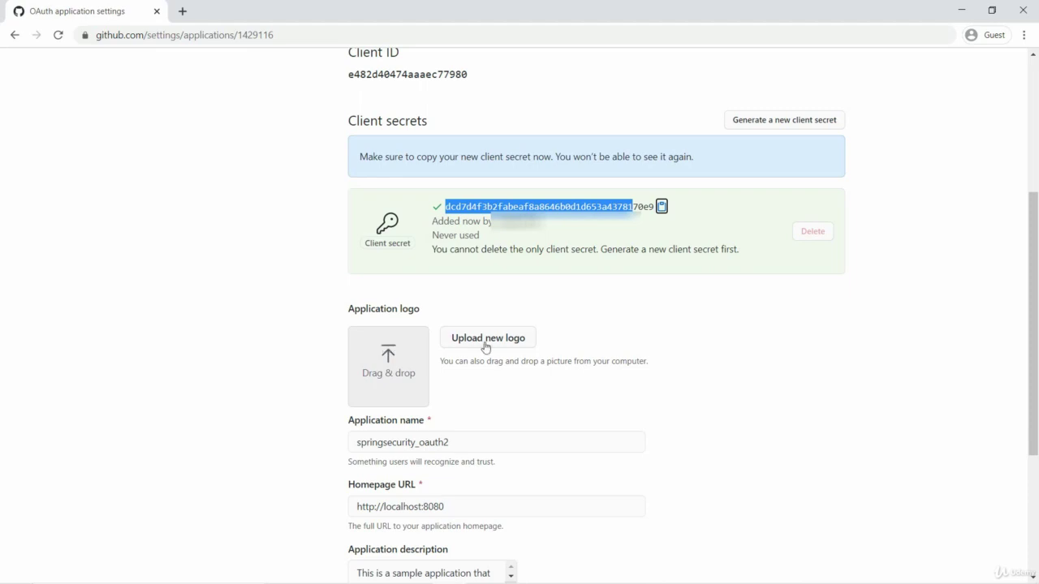
scroll(337, 378, down, 3)
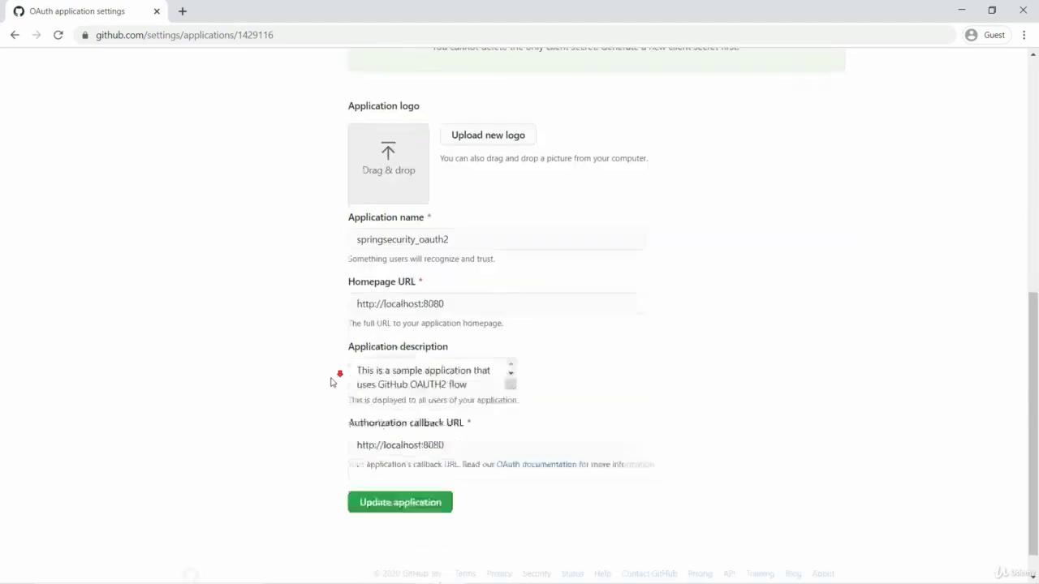
click(401, 508)
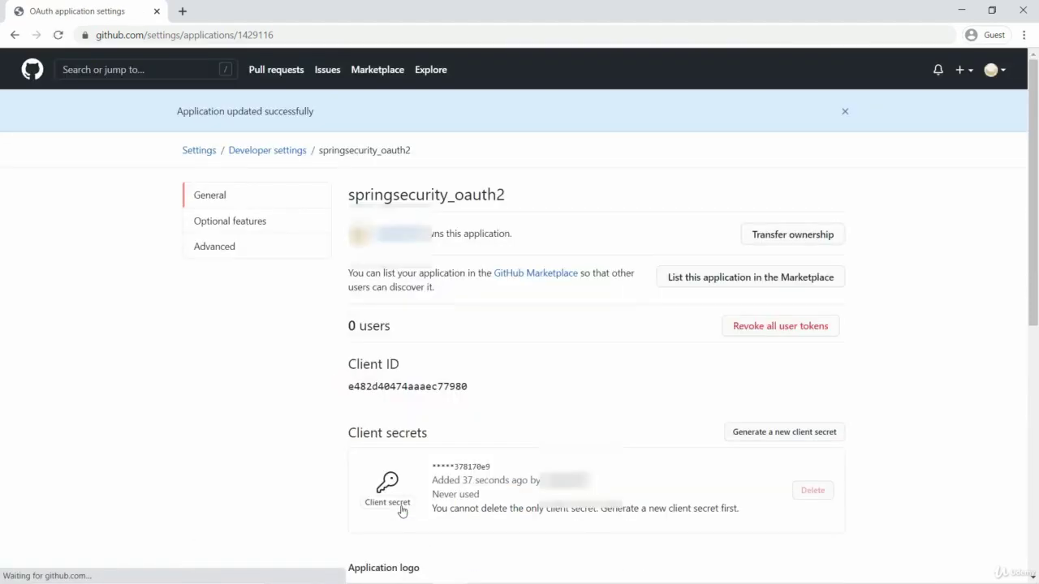